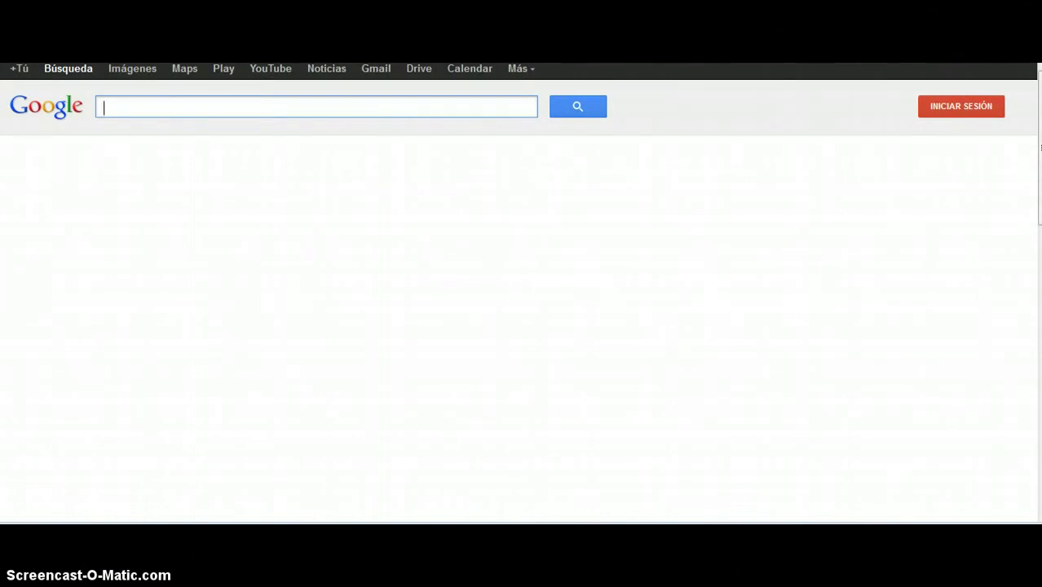
# Search for "google public data" and open the Google Public Data Explorer result
pyautogui.write('google ')
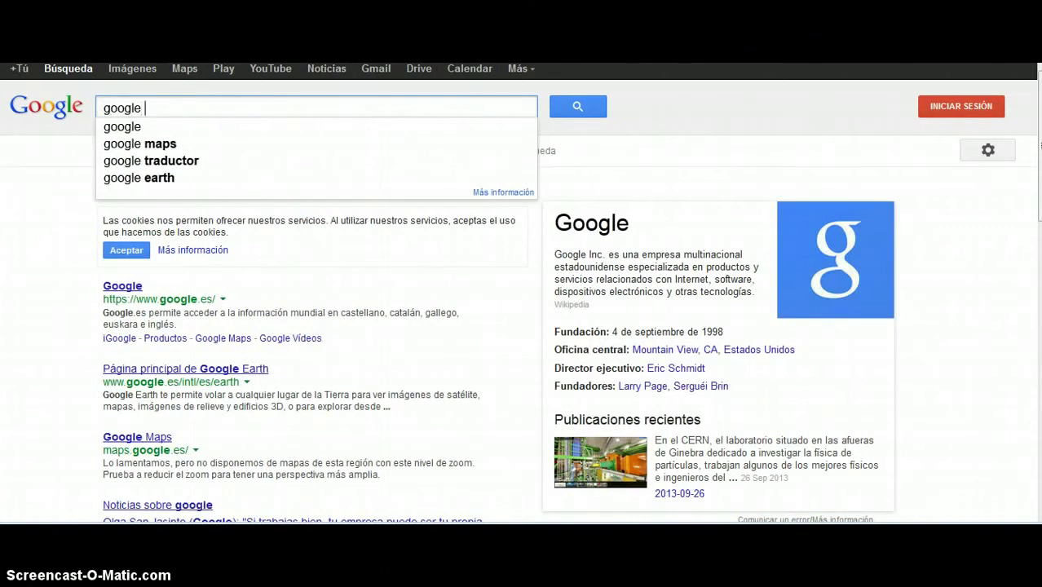
pyautogui.write('public dat')
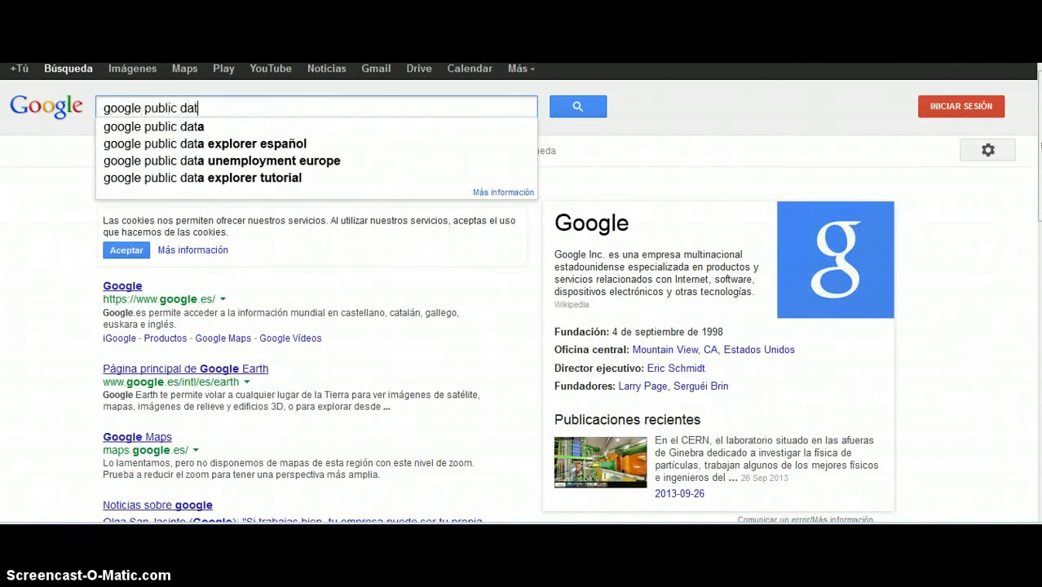
pyautogui.write('a')
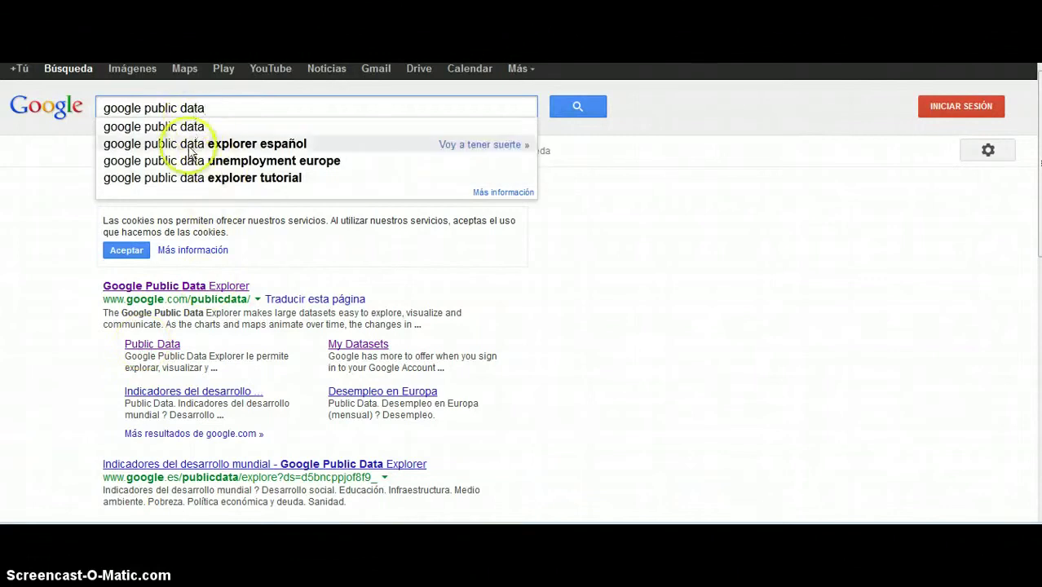
pyautogui.click(186, 289)
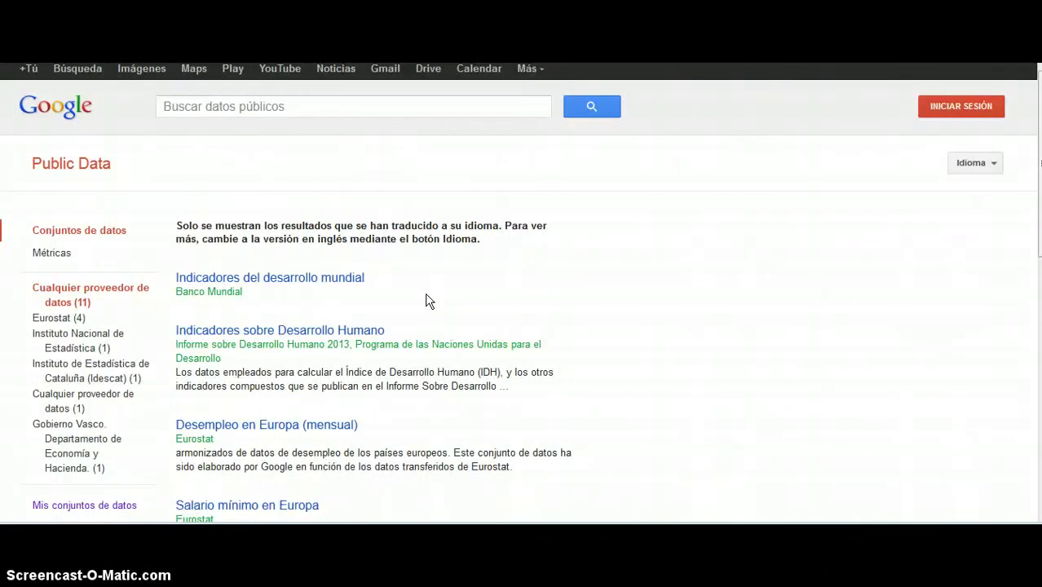
# Look through the directory's list of available public datasets and their providers
pyautogui.click(95, 261)
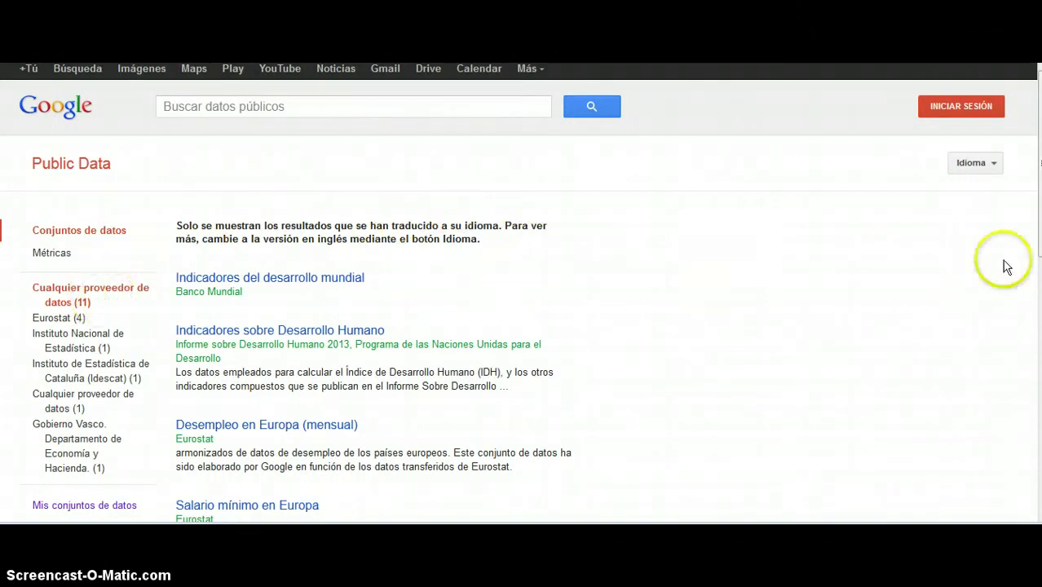
pyautogui.scroll(-2, 521, 292)
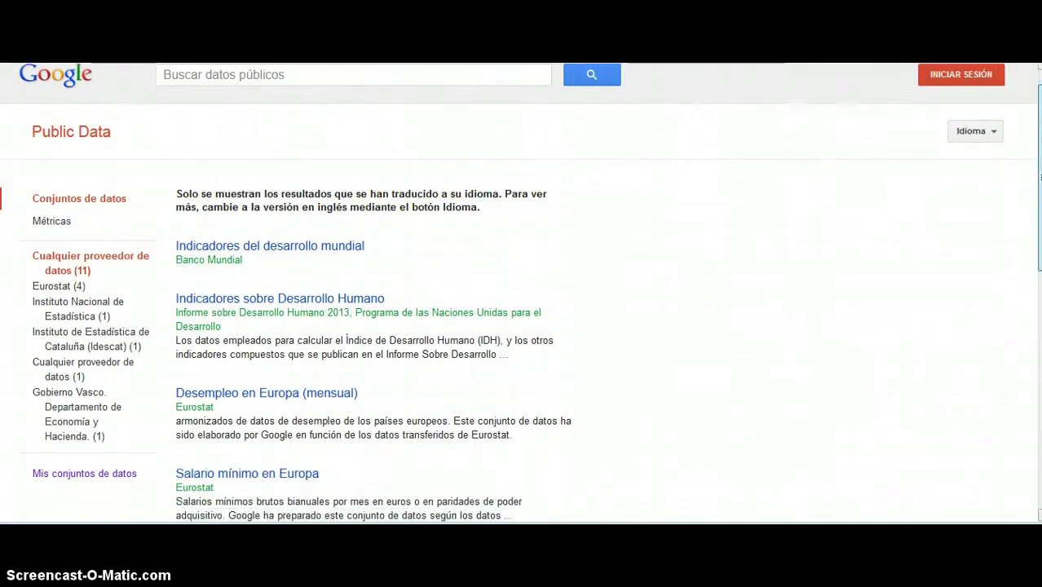
pyautogui.scroll(-2, 520, 292)
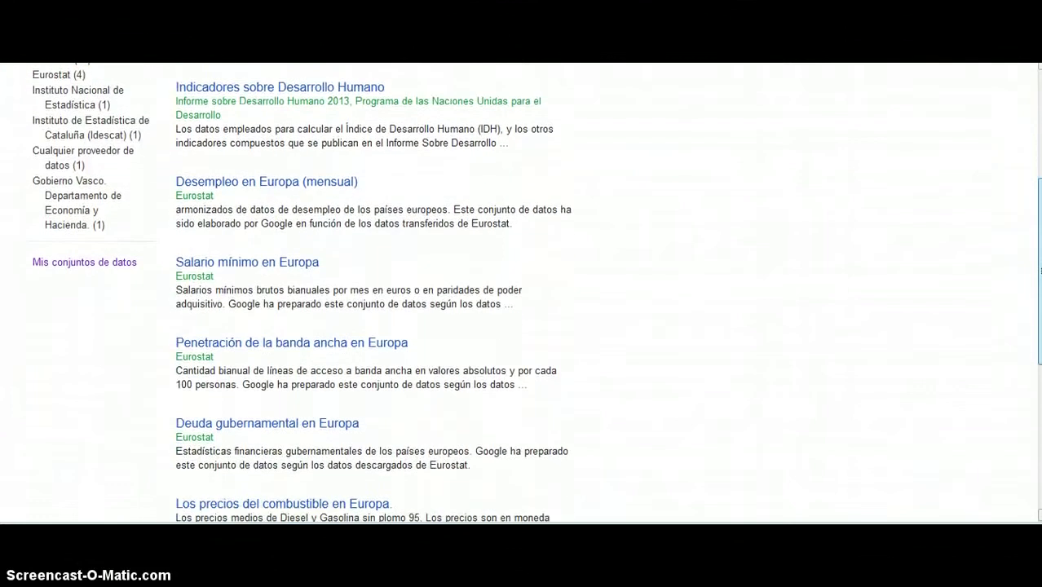
pyautogui.scroll(-2, 520, 292)
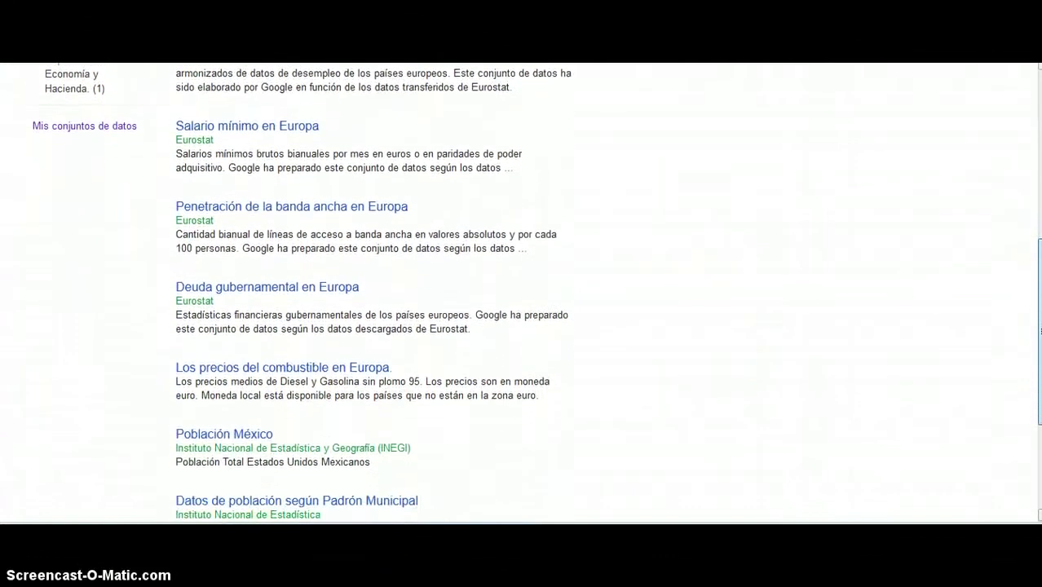
pyautogui.scroll(-1, 520, 292)
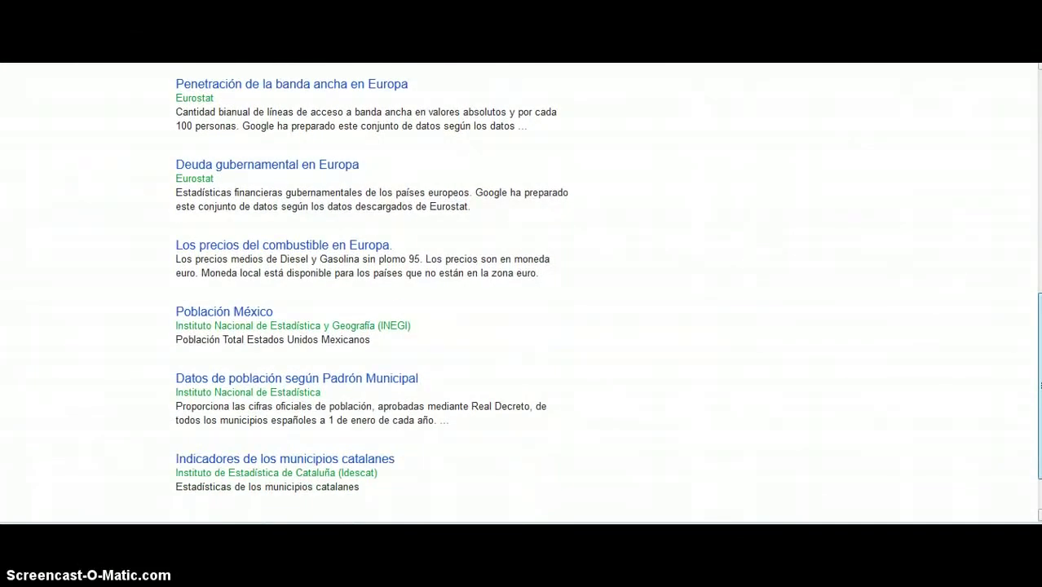
pyautogui.scroll(5, 520, 292)
pyautogui.scroll(1, 1026, 261)
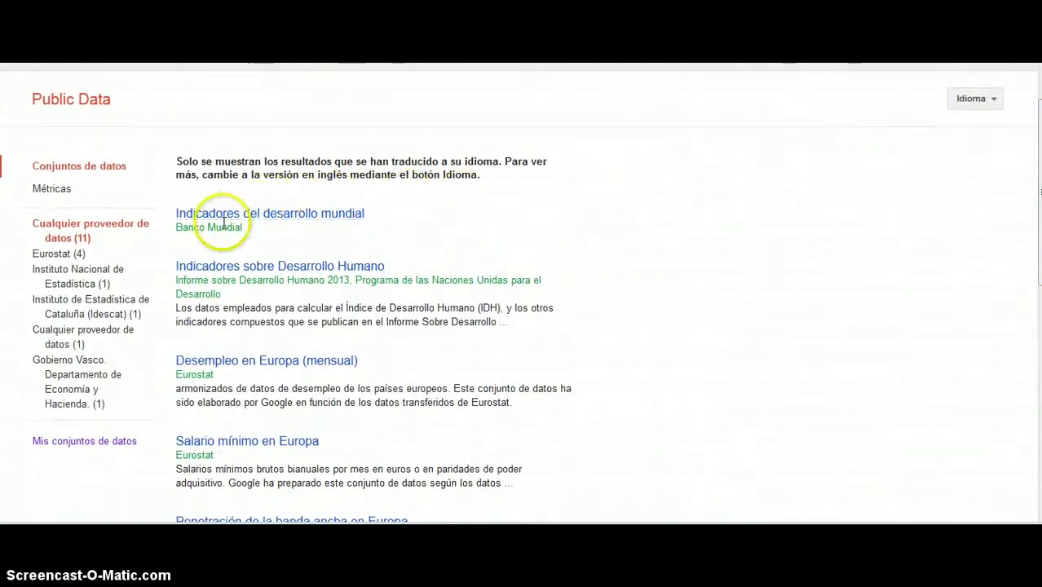
pyautogui.click(81, 102)
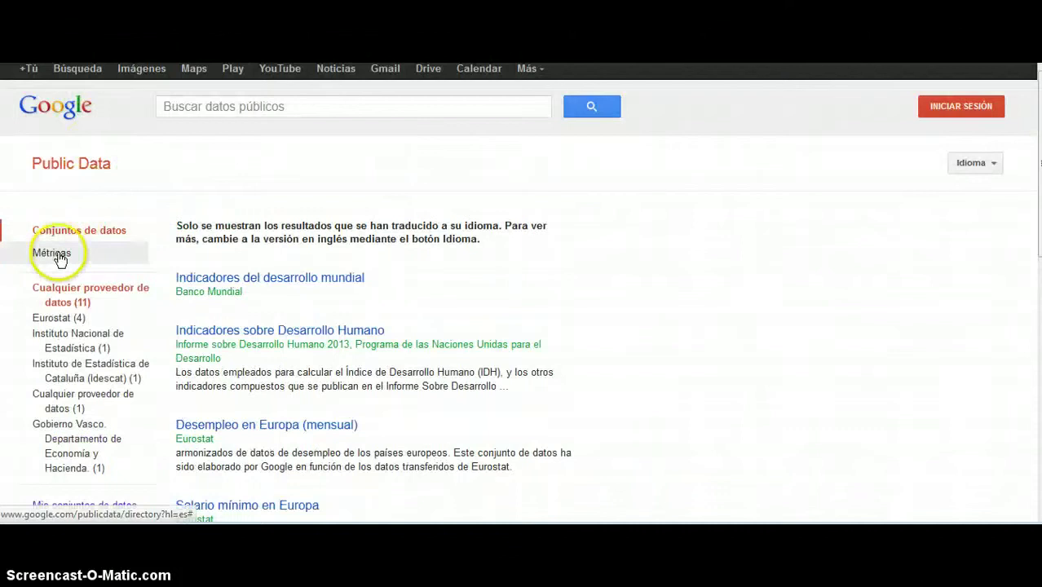
# Switch the directory to metrics and open the World Bank chart "Consumo de electricidad per cápita"
pyautogui.click(57, 254)
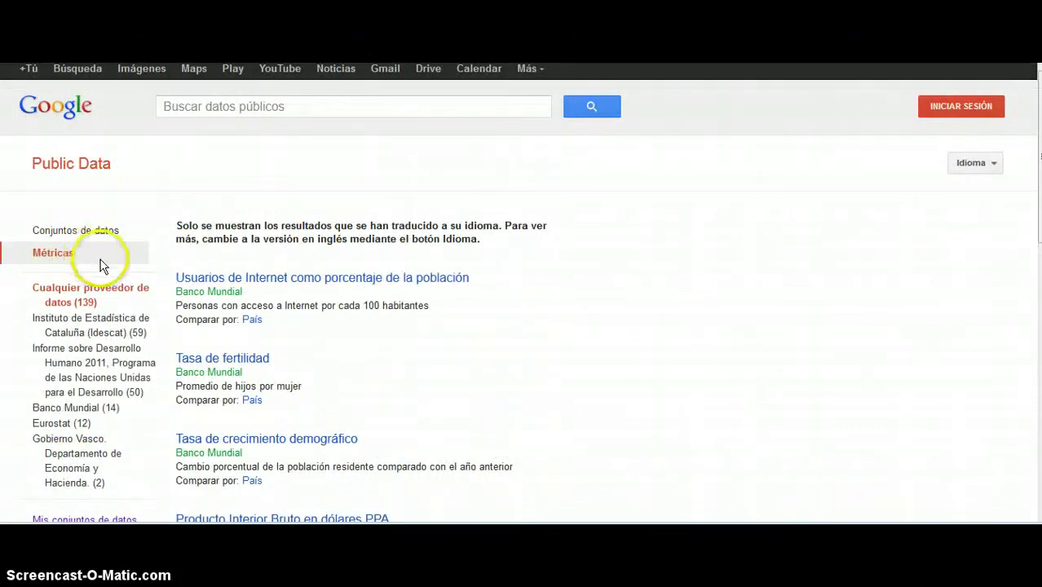
pyautogui.scroll(-3, 520, 293)
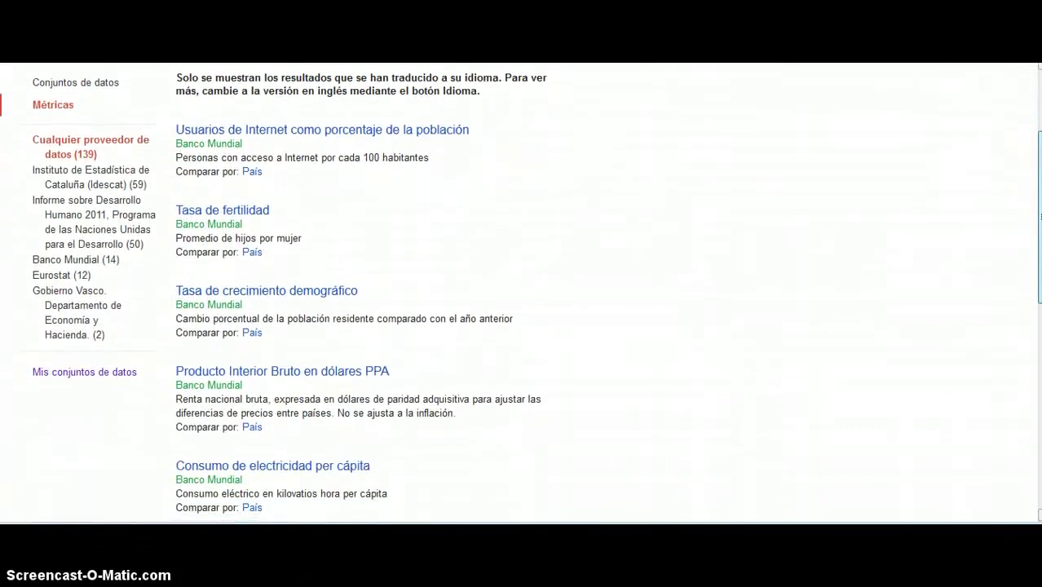
pyautogui.scroll(-2, 521, 294)
pyautogui.scroll(-1, 520, 294)
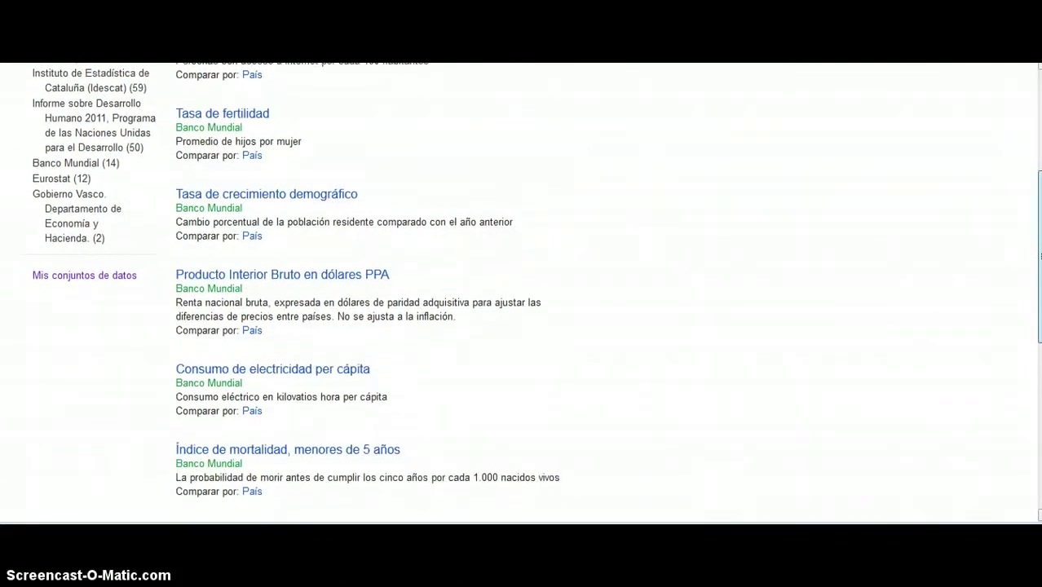
pyautogui.click(276, 360)
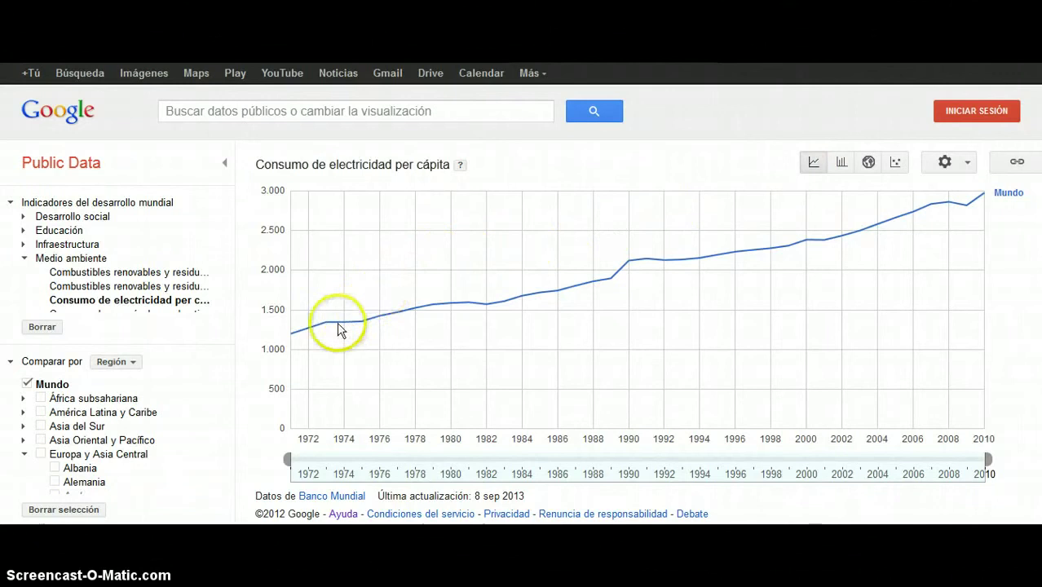
# Compare the electricity consumption by country (País) instead of region and select España
pyautogui.moveTo(328, 333)
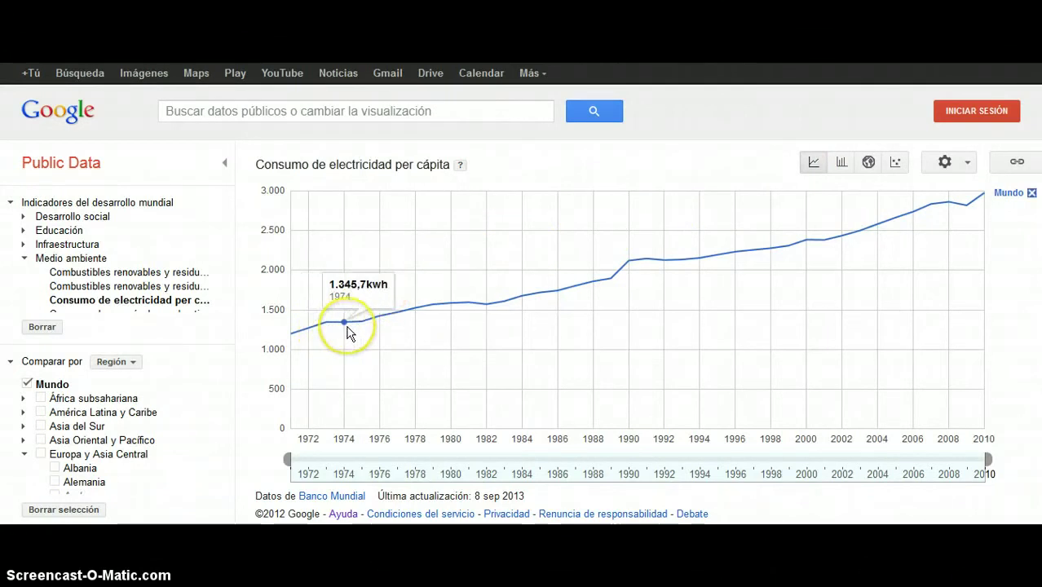
pyautogui.click(134, 361)
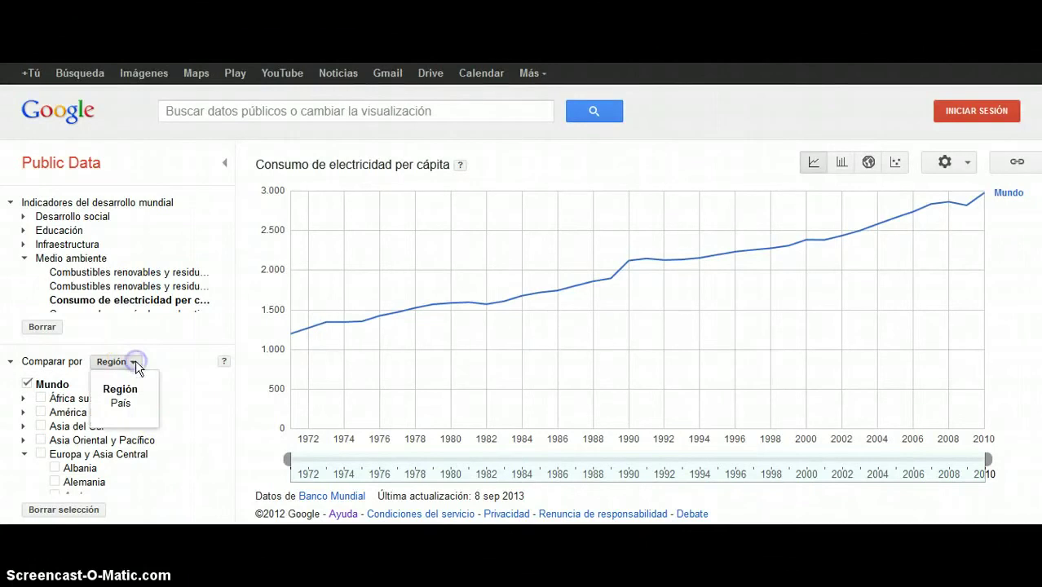
pyautogui.click(121, 405)
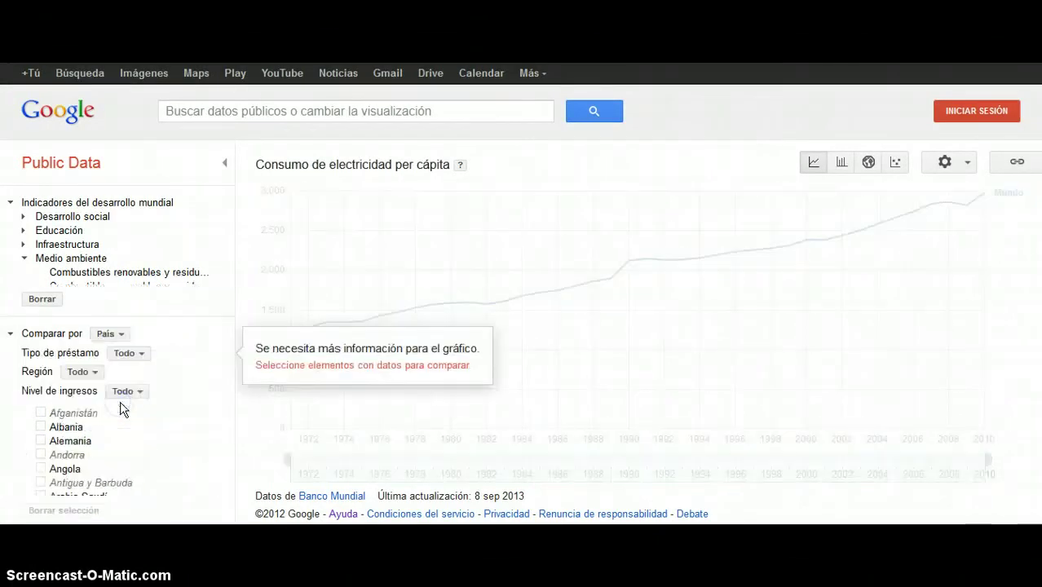
pyautogui.moveTo(231, 428); pyautogui.dragTo(228, 438)
pyautogui.click(42, 467)
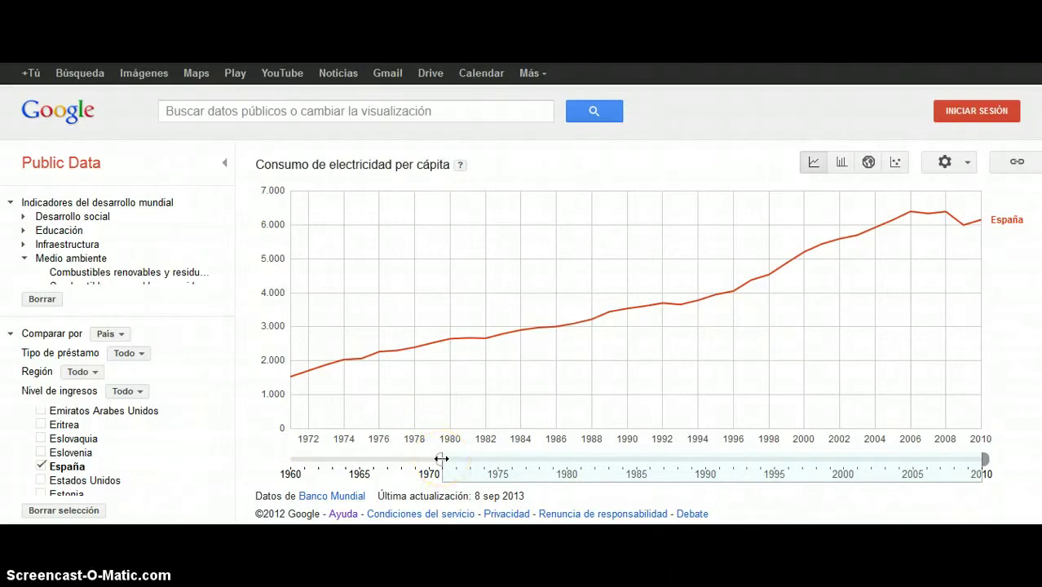
# Narrow the time range of España's electricity consumption chart to 2004–2010
pyautogui.moveTo(441, 459); pyautogui.dragTo(896, 459)
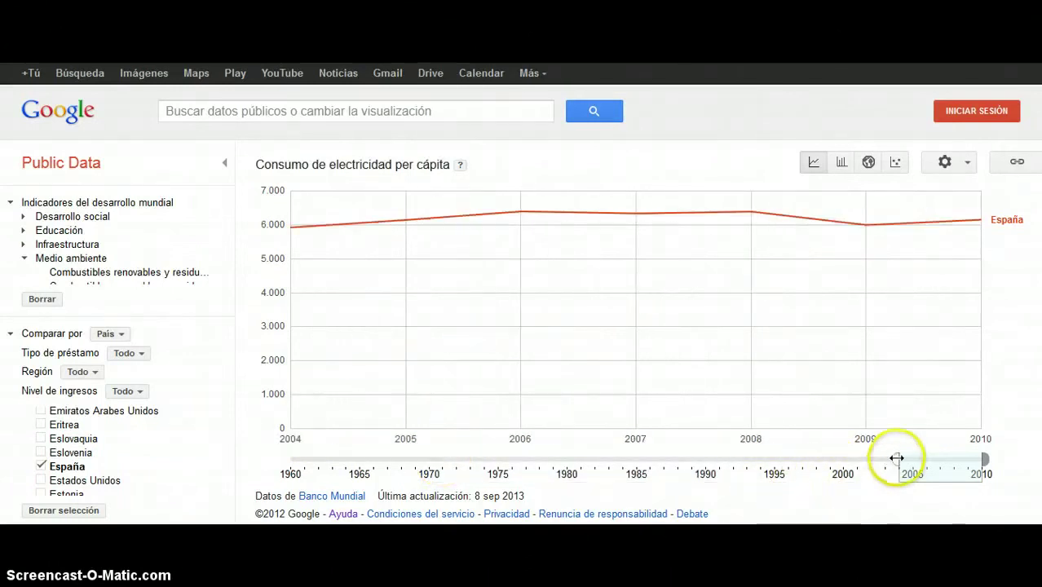
pyautogui.moveTo(896, 459); pyautogui.dragTo(276, 468)
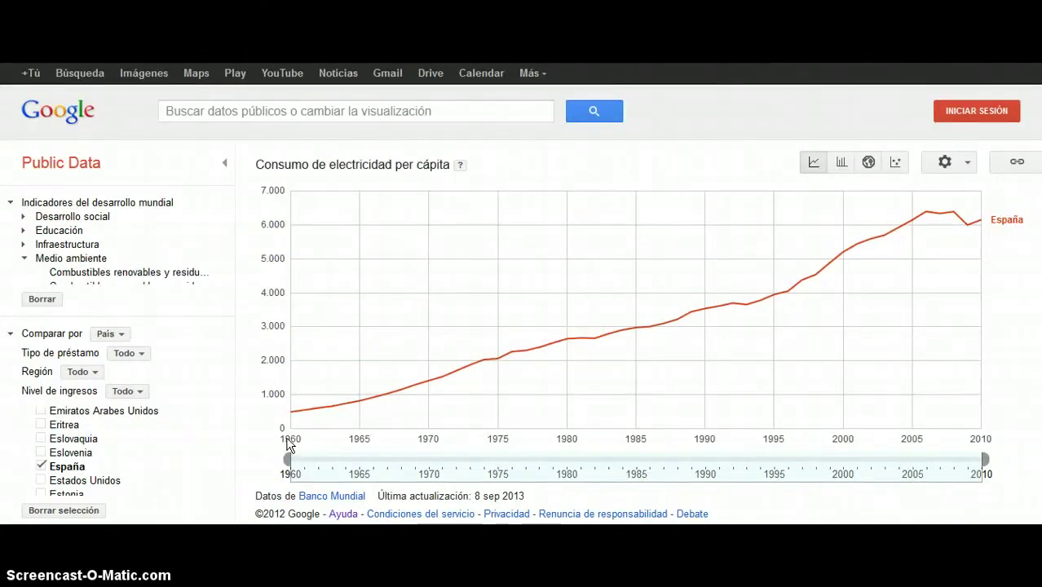
pyautogui.moveTo(287, 454); pyautogui.dragTo(341, 459)
pyautogui.moveTo(409, 457); pyautogui.dragTo(891, 464)
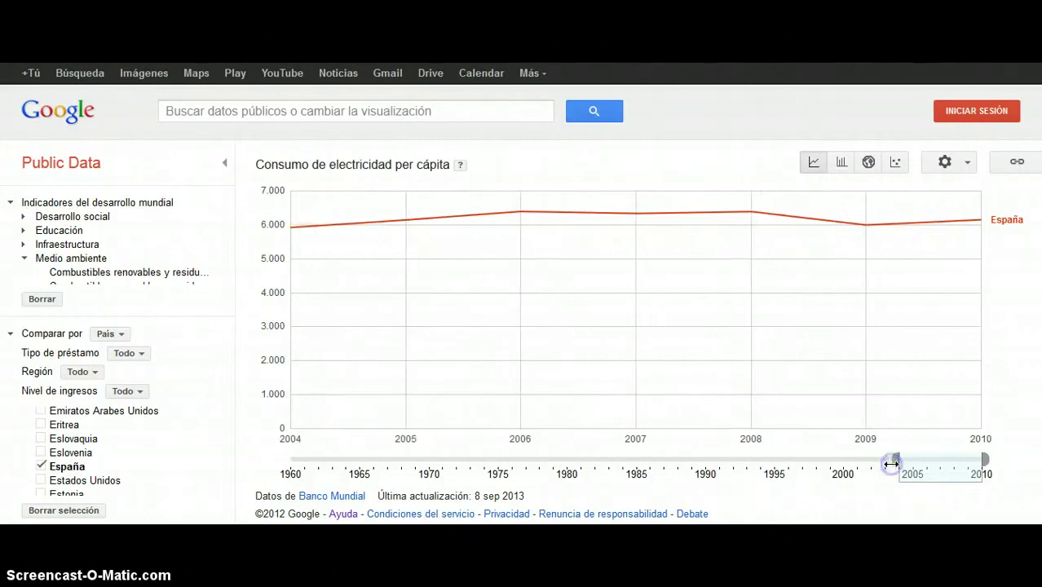
pyautogui.moveTo(985, 461)
pyautogui.mouseDown()
pyautogui.moveTo(975, 456)
pyautogui.moveTo(999, 453)
pyautogui.moveTo(987, 457)
pyautogui.mouseUp()
pyautogui.click(894, 460)
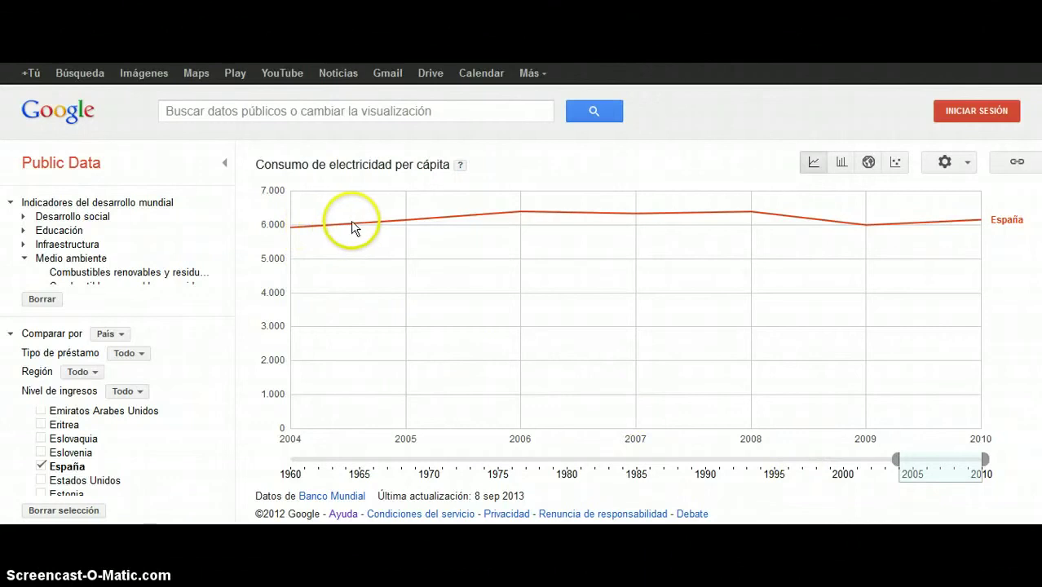
# Read España's electricity consumption per capita on the line for 2005, 2007 and 2008
pyautogui.moveTo(405, 221)
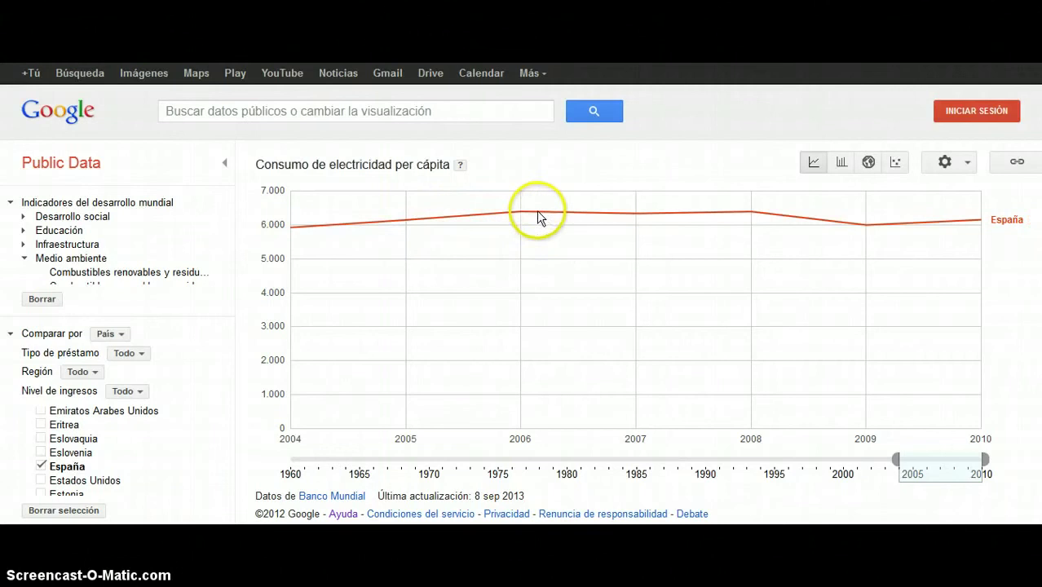
pyautogui.moveTo(635, 216)
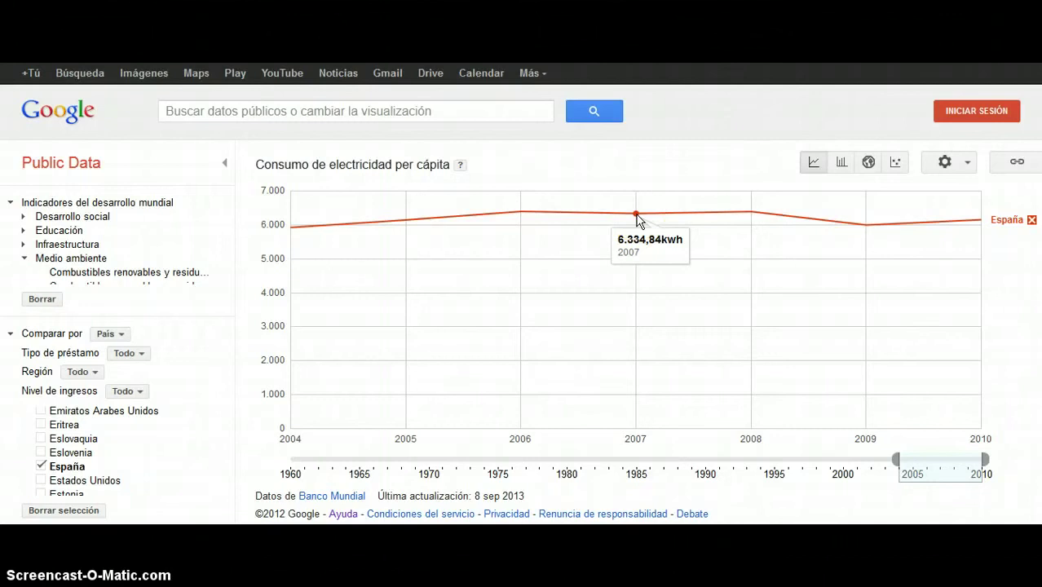
pyautogui.moveTo(750, 215)
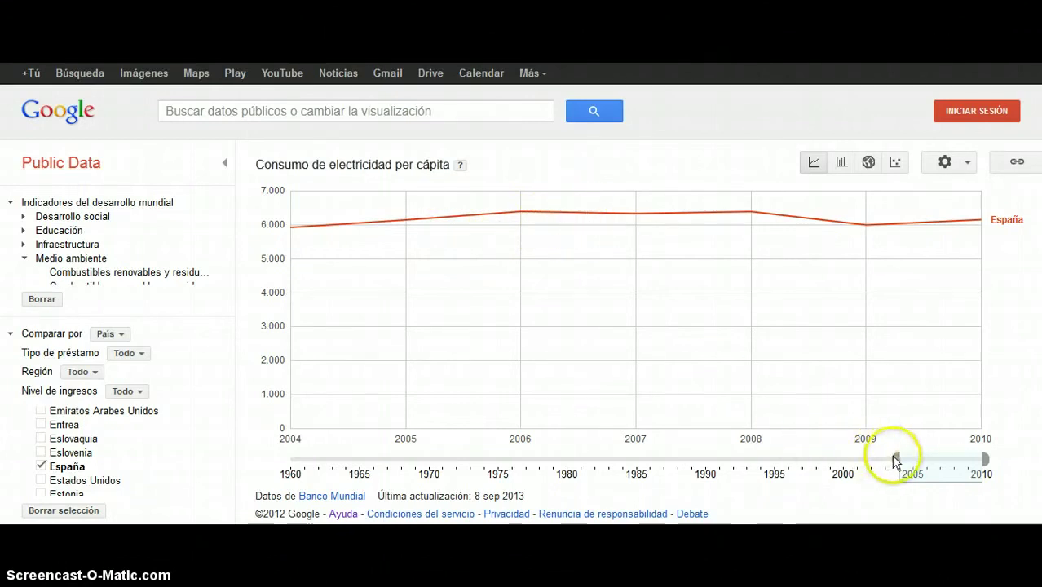
# Extend the chart's time range to start at about 1979 and check España's consumption for 1982
pyautogui.moveTo(897, 459); pyautogui.dragTo(866, 459)
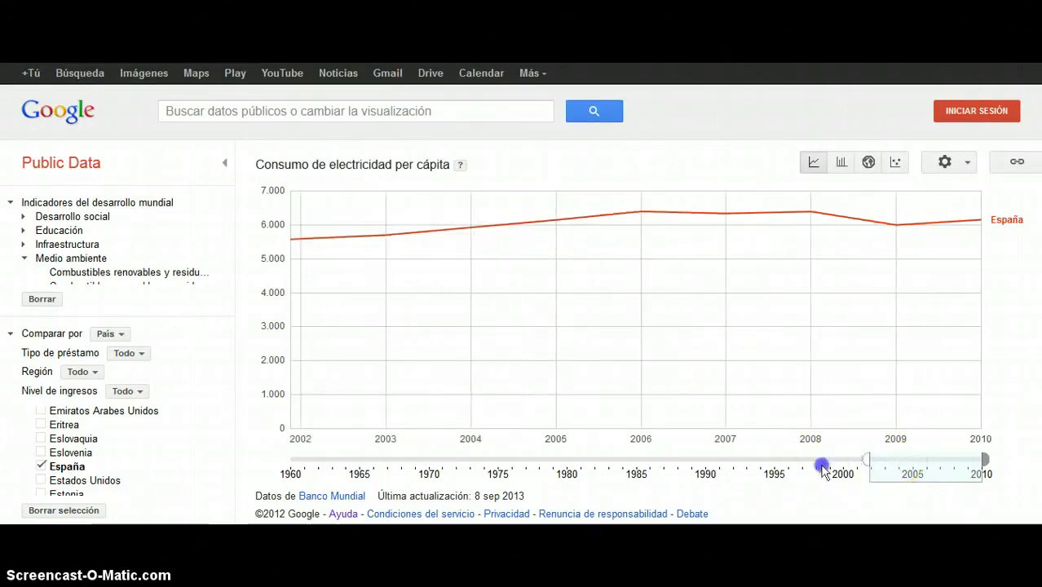
pyautogui.moveTo(803, 458); pyautogui.dragTo(548, 462)
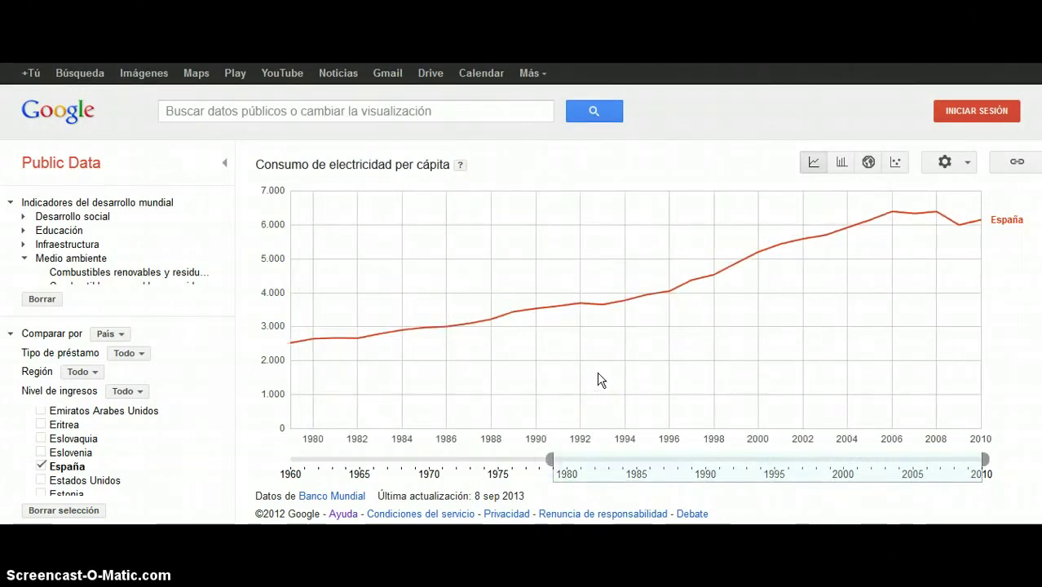
pyautogui.click(589, 333)
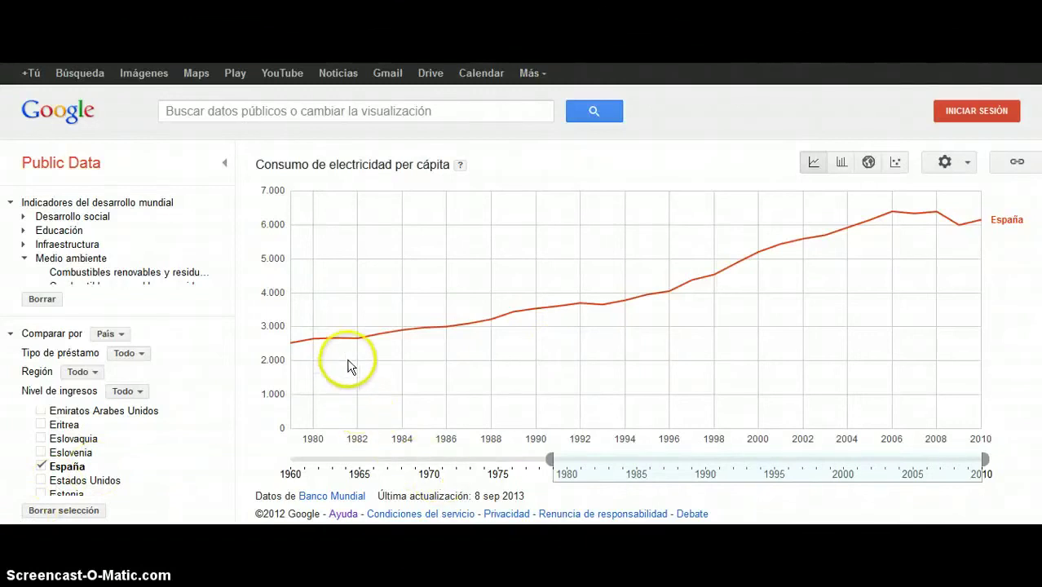
pyautogui.moveTo(358, 346)
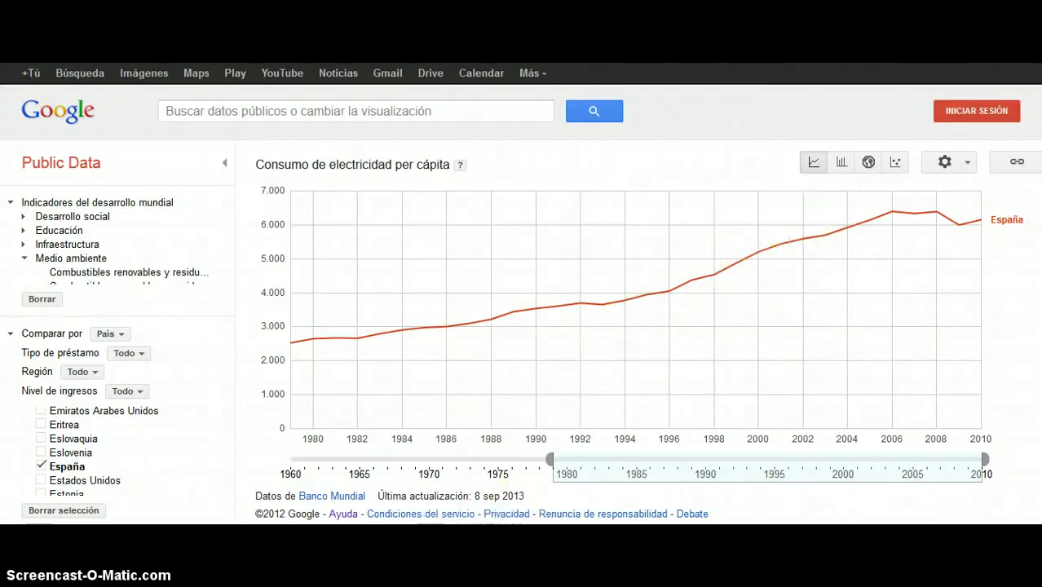
# Switch to the blank Excel worksheet for a look and return to the electricity consumption chart
pyautogui.click(461, 514)
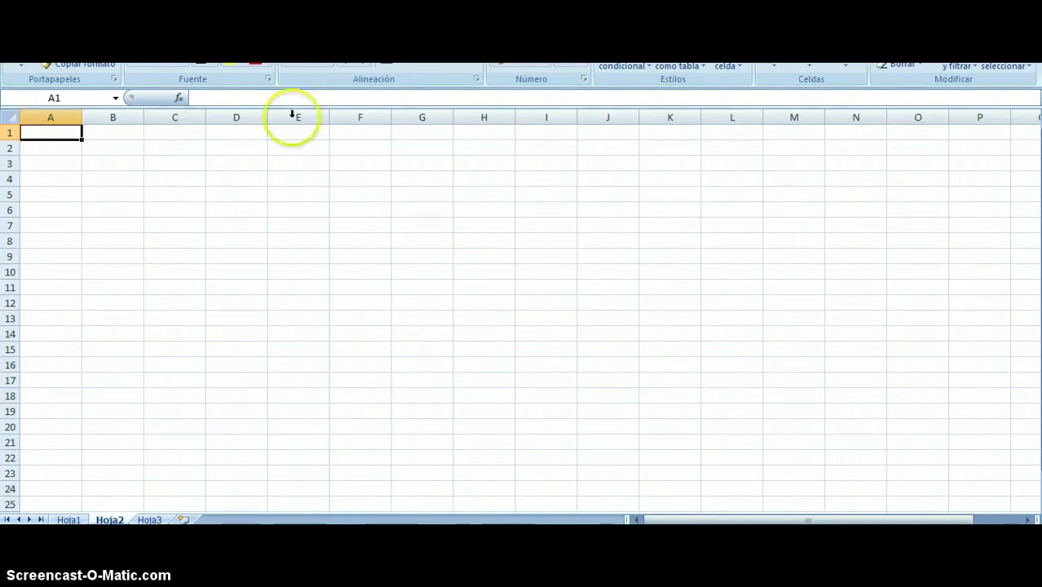
pyautogui.hotkey('alt', 'Tab')
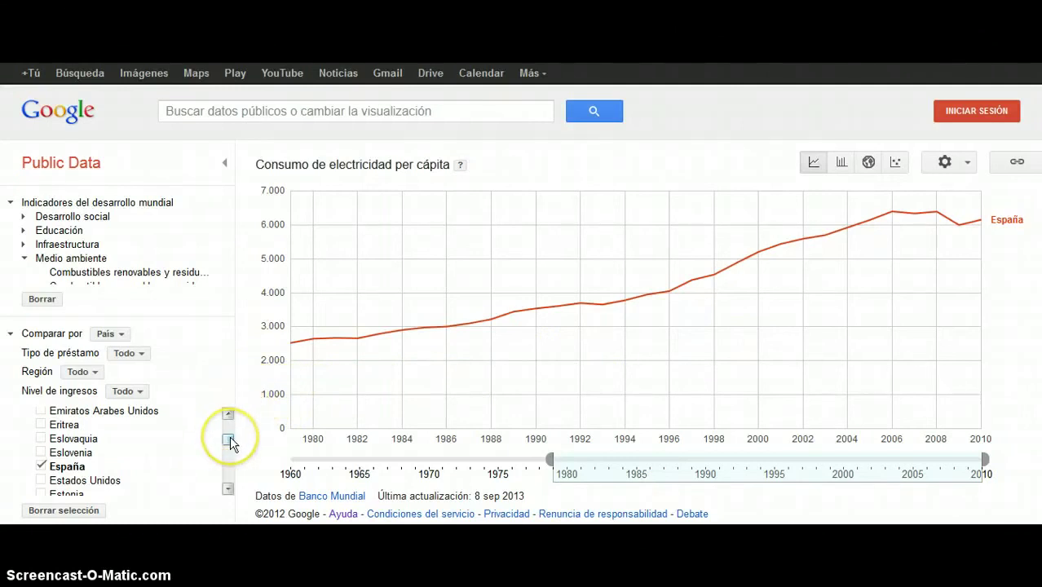
# Add Francia to the country comparison alongside España
pyautogui.click(229, 441)
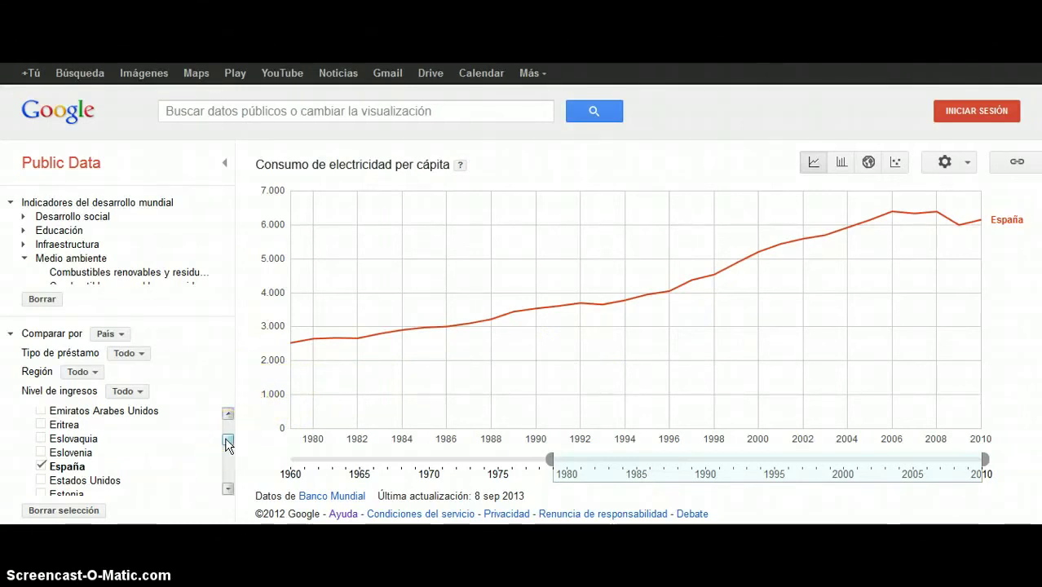
pyautogui.click(228, 489)
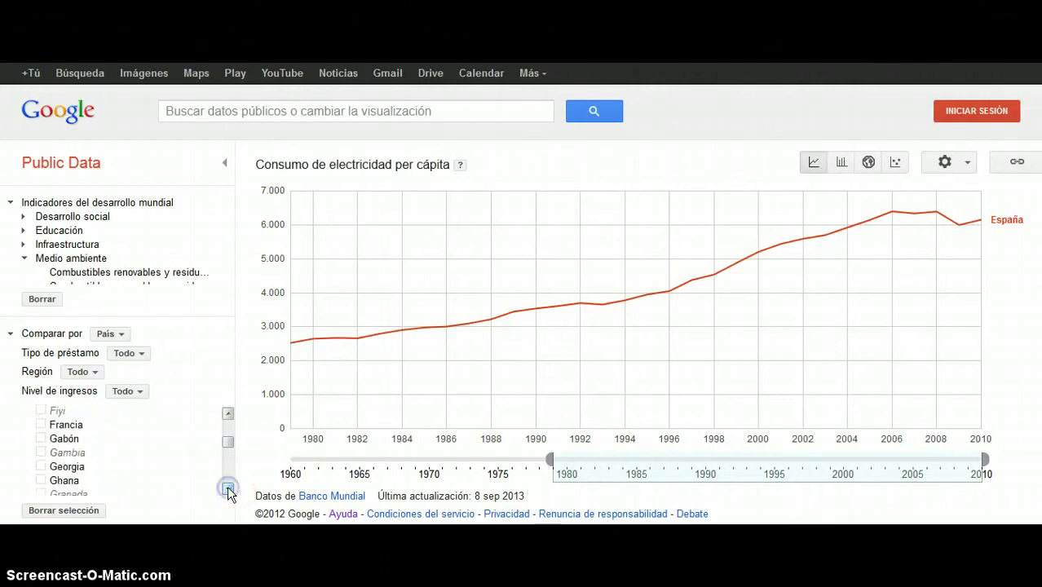
pyautogui.click(42, 425)
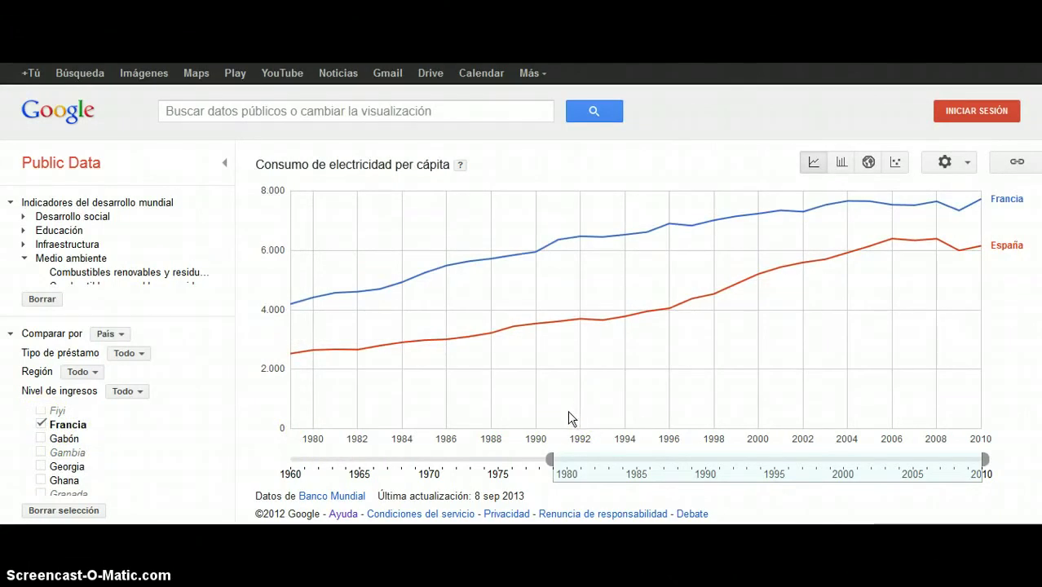
# Compare the 2009 per-capita electricity consumption of Francia and España using the data points on their chart lines
pyautogui.click(562, 417)
pyautogui.moveTo(540, 310)
pyautogui.mouseDown()
pyautogui.moveTo(389, 329)
pyautogui.moveTo(310, 328)
pyautogui.moveTo(309, 318)
pyautogui.moveTo(431, 291)
pyautogui.moveTo(516, 257)
pyautogui.moveTo(694, 233)
pyautogui.mouseUp()
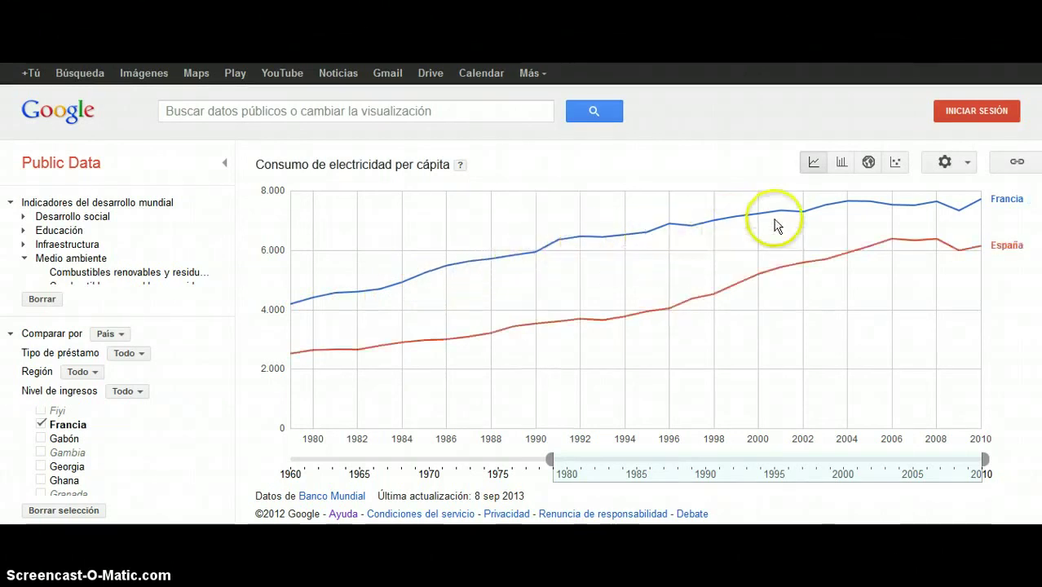
pyautogui.moveTo(933, 209); pyautogui.dragTo(960, 215)
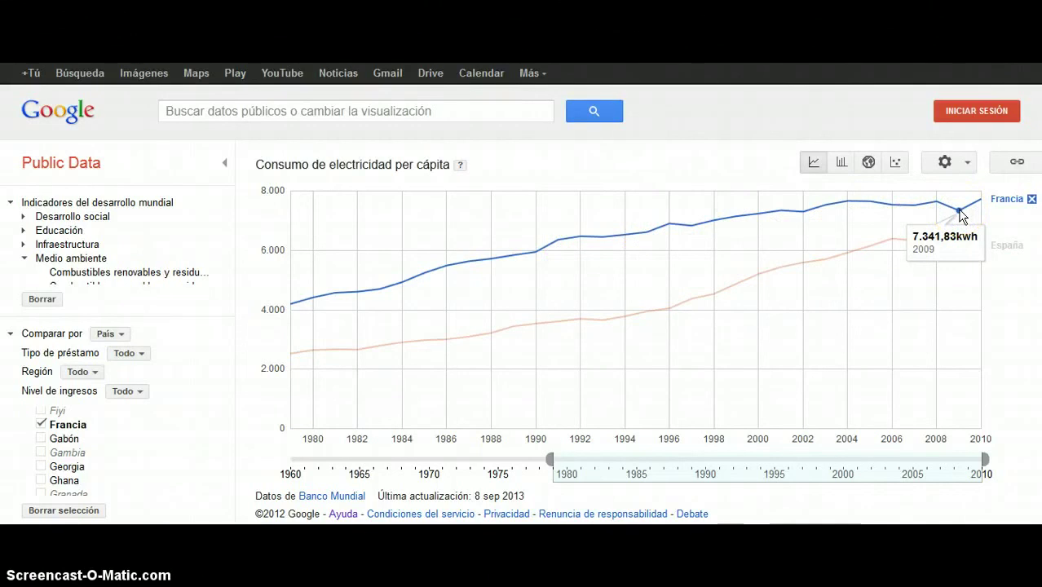
pyautogui.click(958, 251)
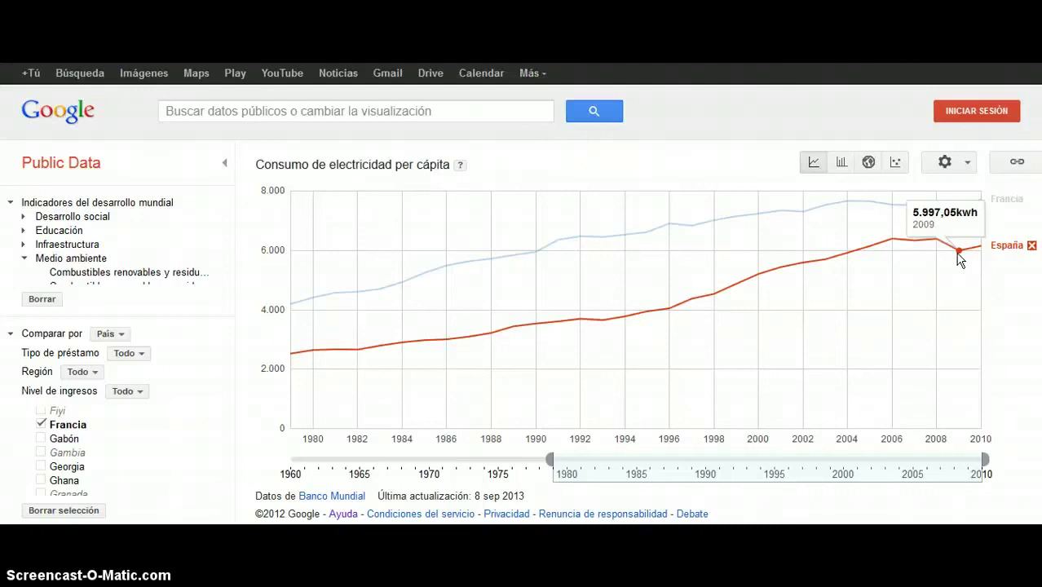
pyautogui.click(959, 254)
pyautogui.click(960, 212)
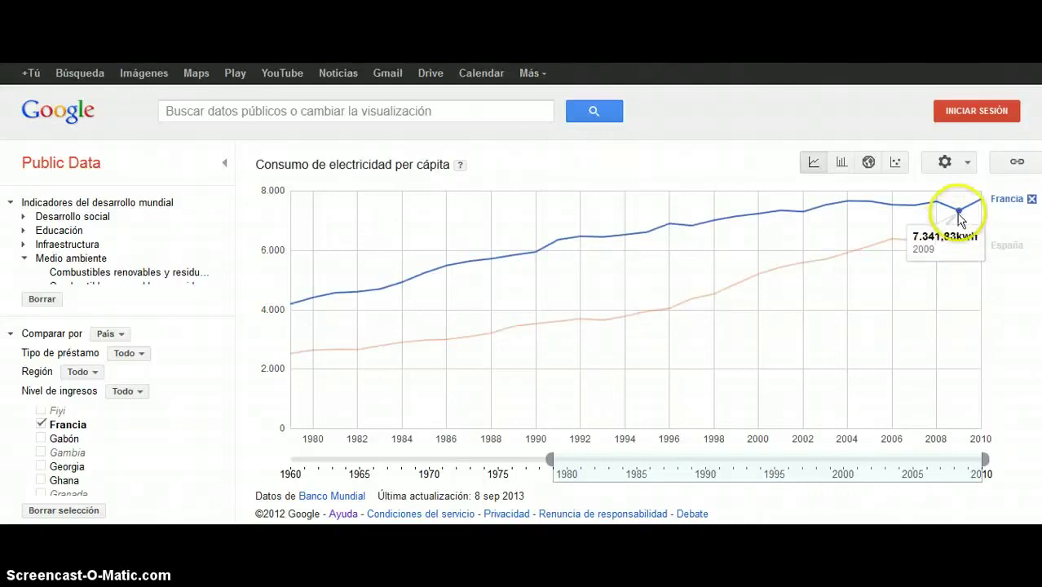
pyautogui.click(959, 249)
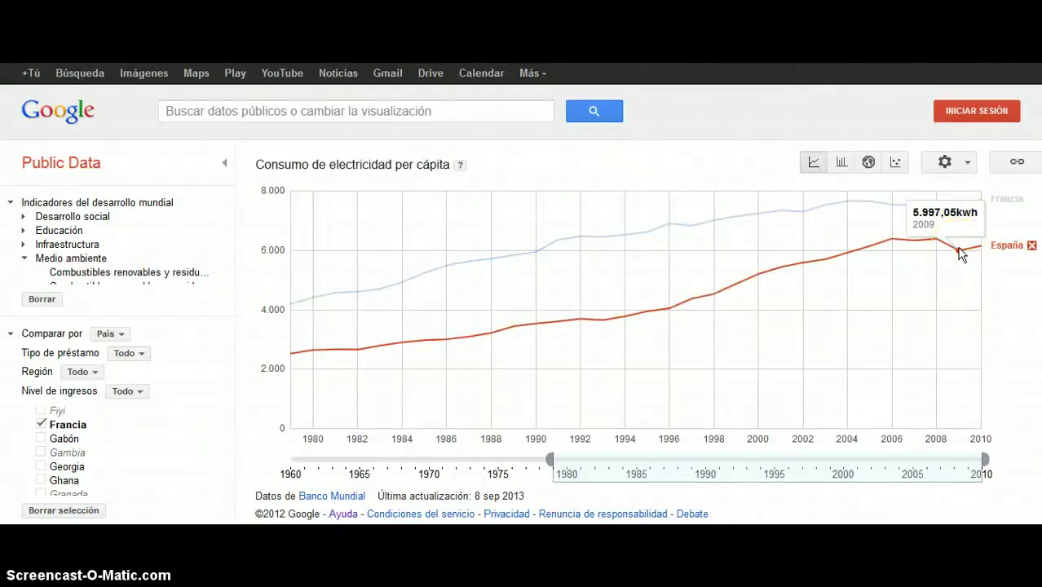
pyautogui.click(960, 251)
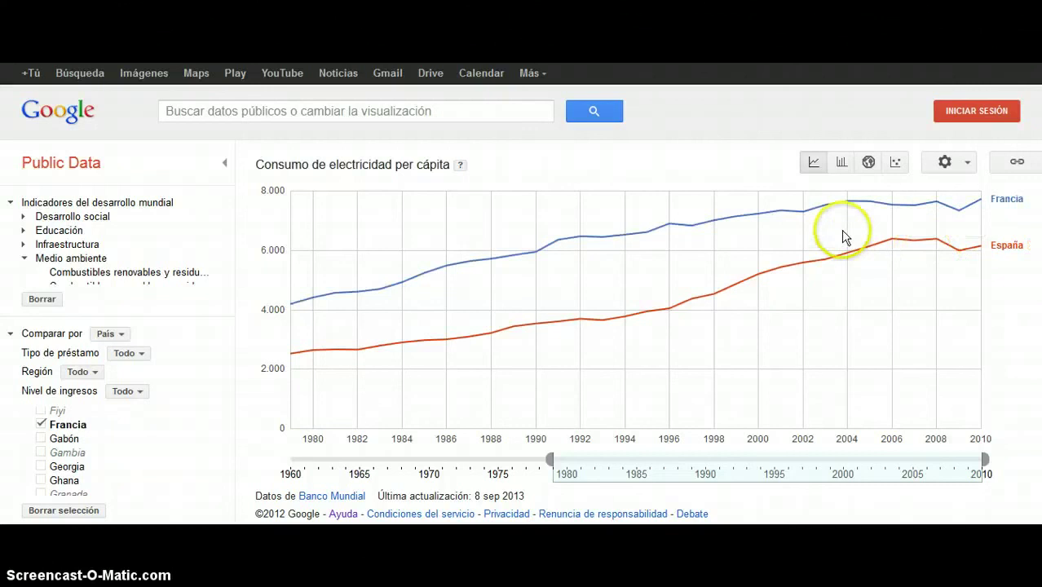
pyautogui.click(951, 211)
pyautogui.click(959, 251)
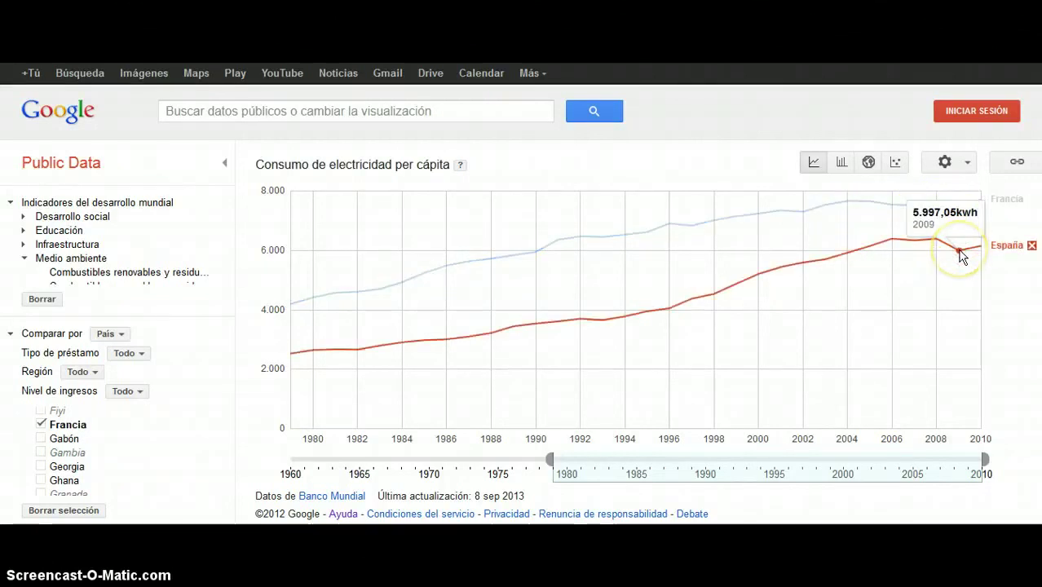
pyautogui.click(942, 275)
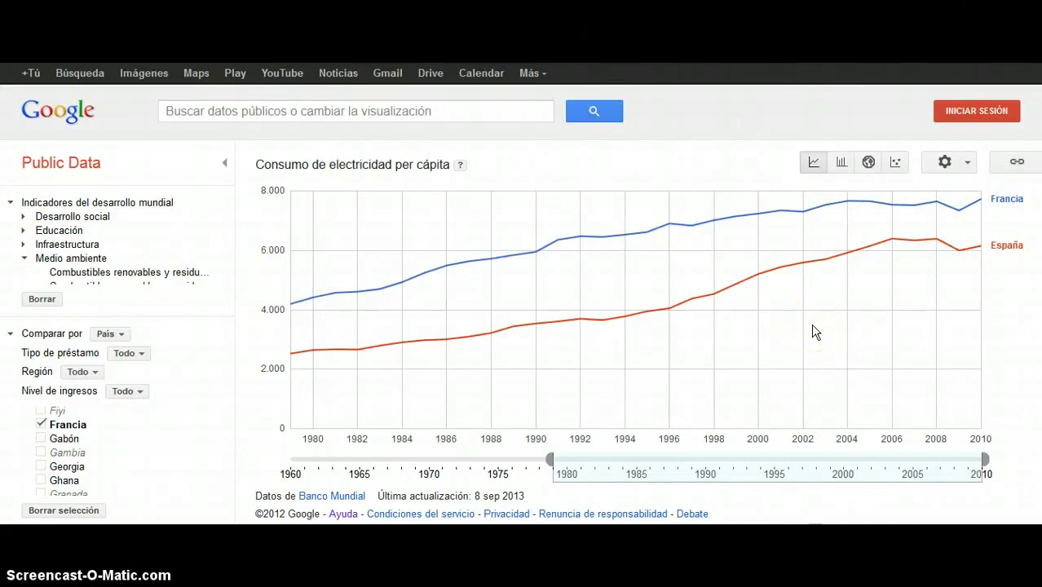
pyautogui.click(327, 480)
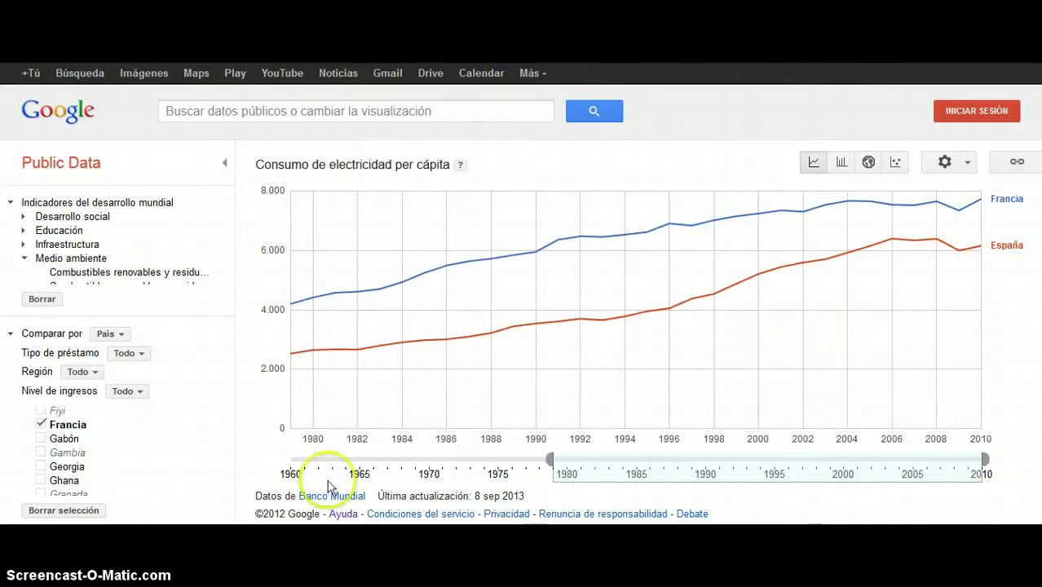